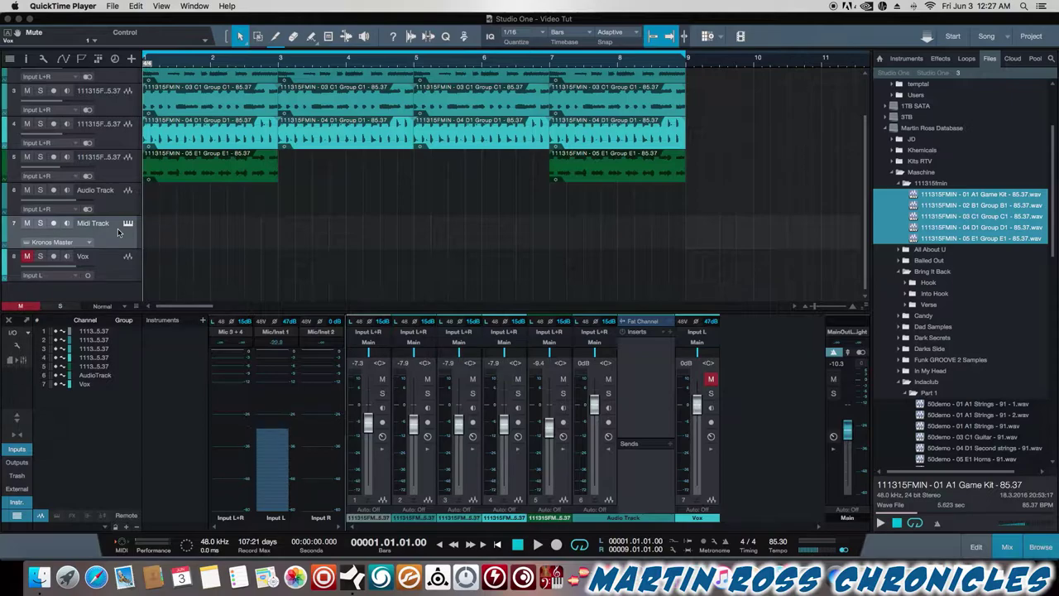
Bring the Studio One 'Video Tut' song window in front of QuickTime Player.
click(179, 216)
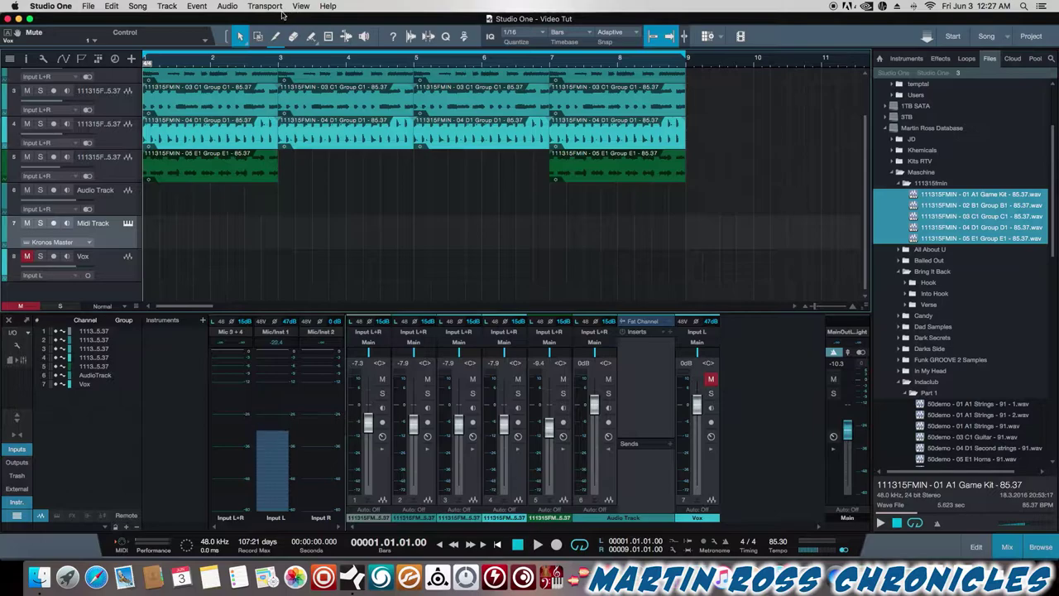
Add Mic 4 to Input L+R in Audio I/O Setup, confirm, and select Audio Track.
click(53, 6)
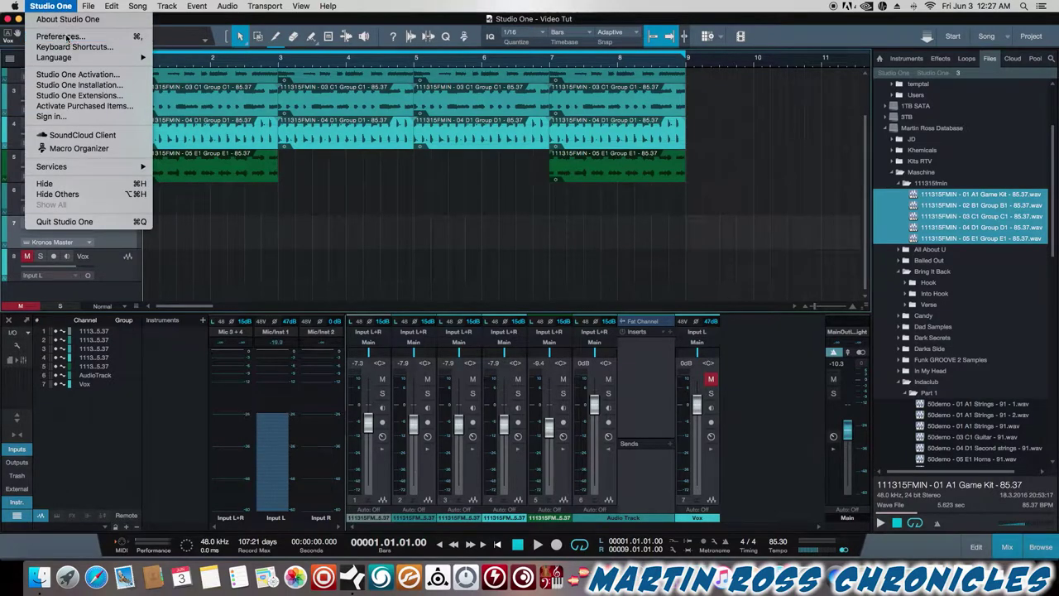
click(66, 37)
click(482, 457)
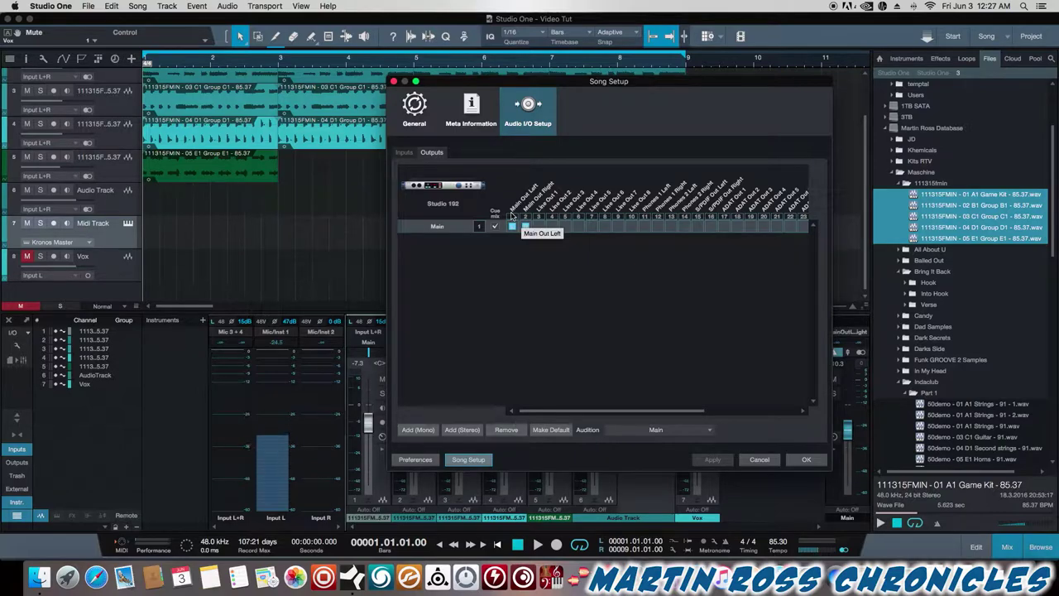
click(411, 156)
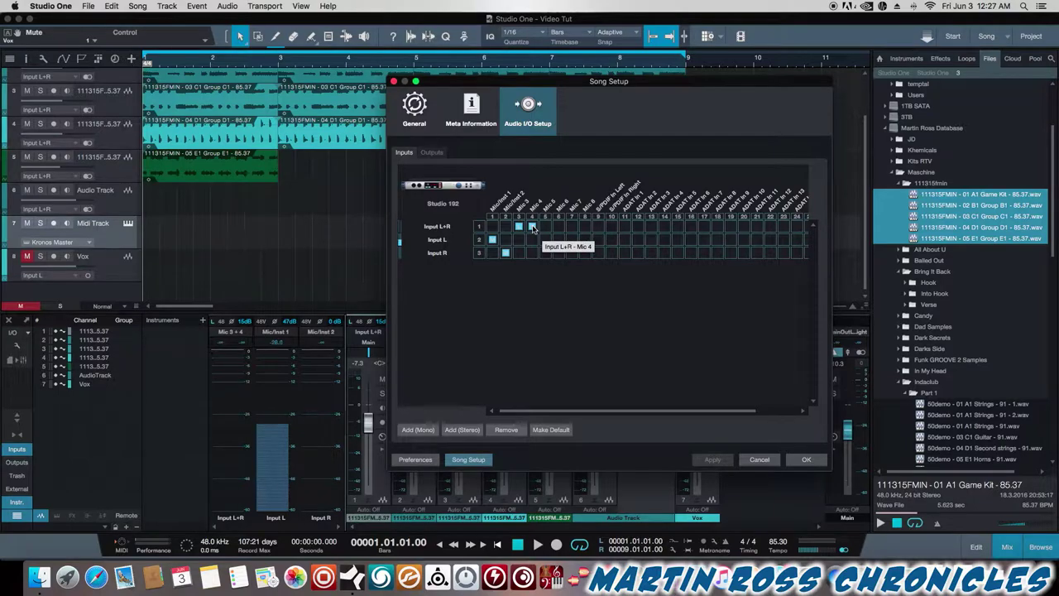
click(531, 227)
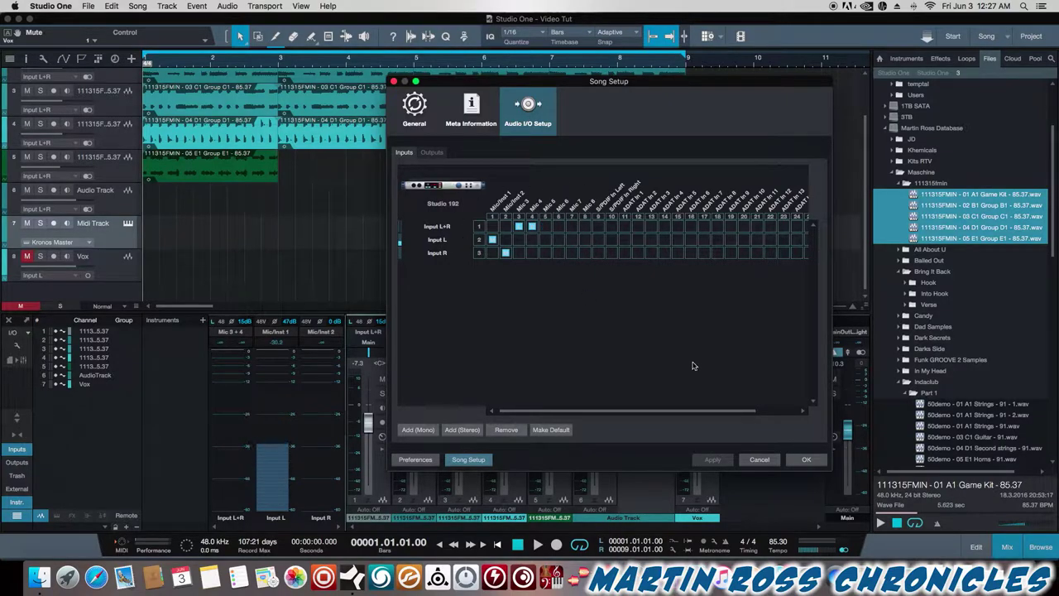
click(806, 459)
click(120, 207)
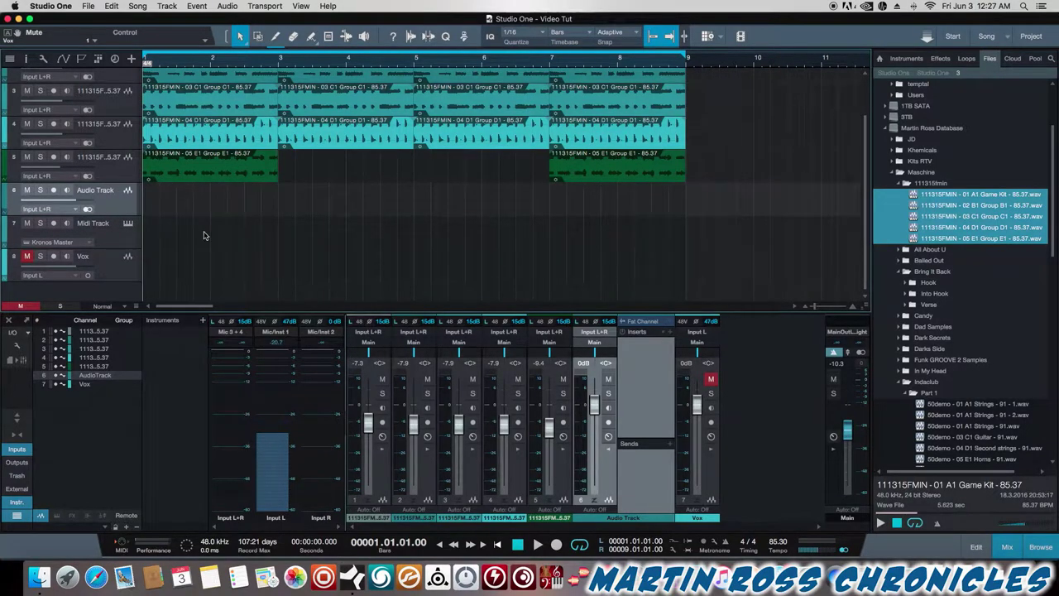
key(t)
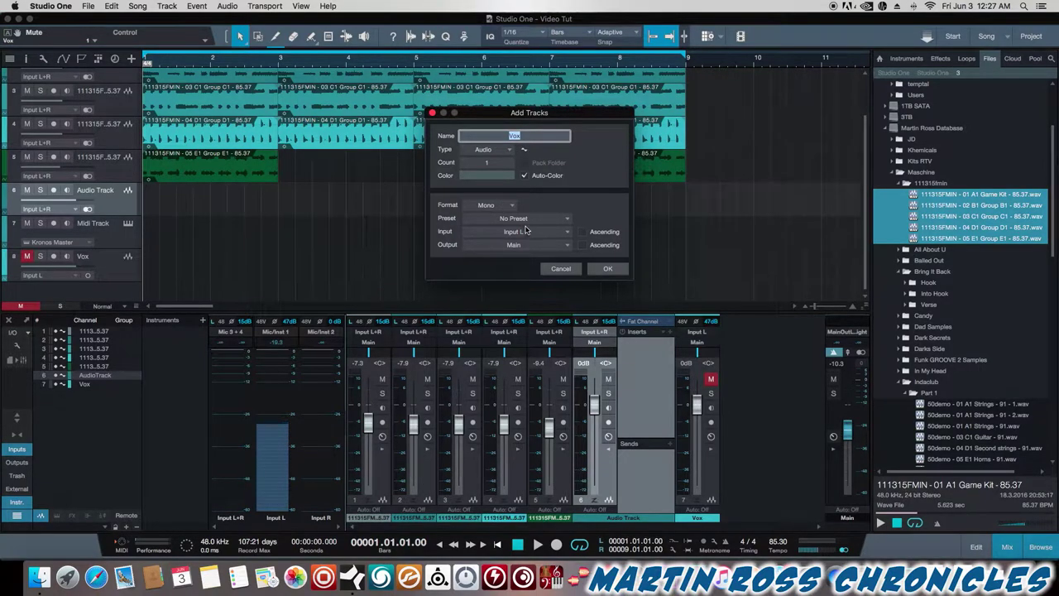
click(496, 205)
click(497, 227)
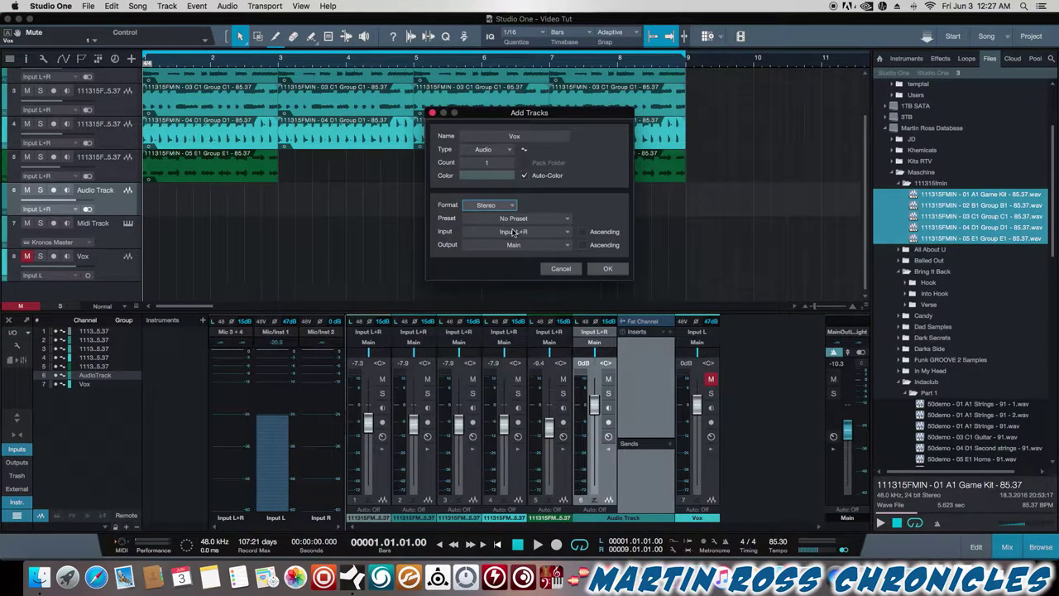
click(521, 236)
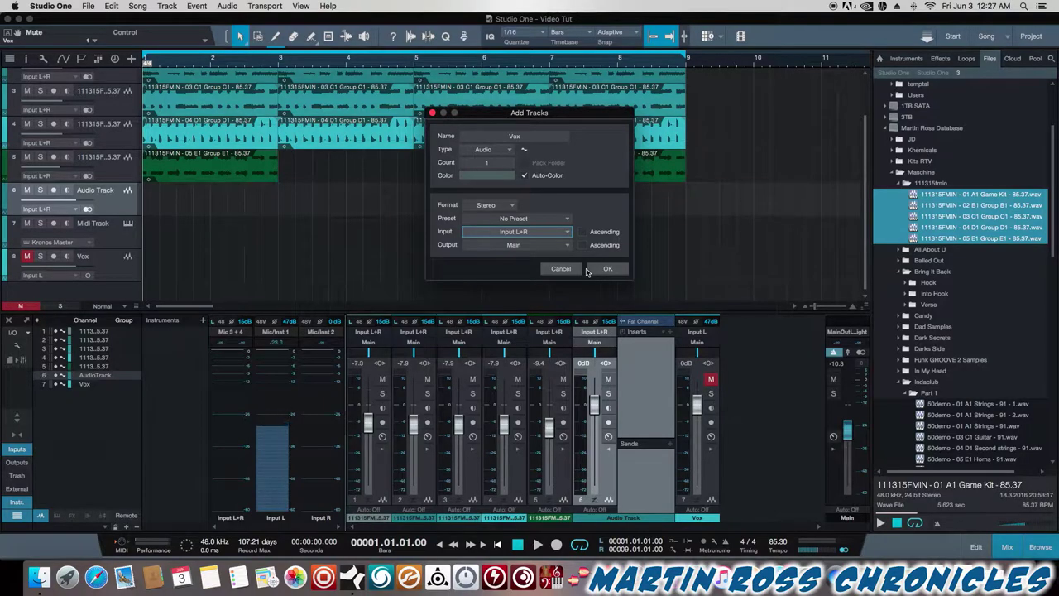
click(577, 271)
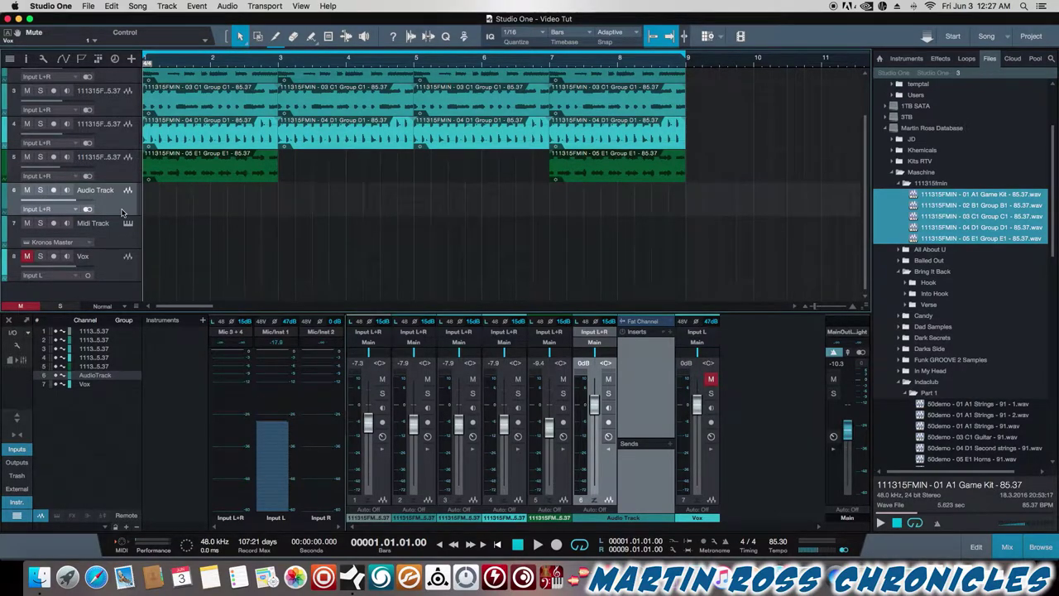
Enable monitoring on Audio Track and record-arm Midi Track.
click(66, 189)
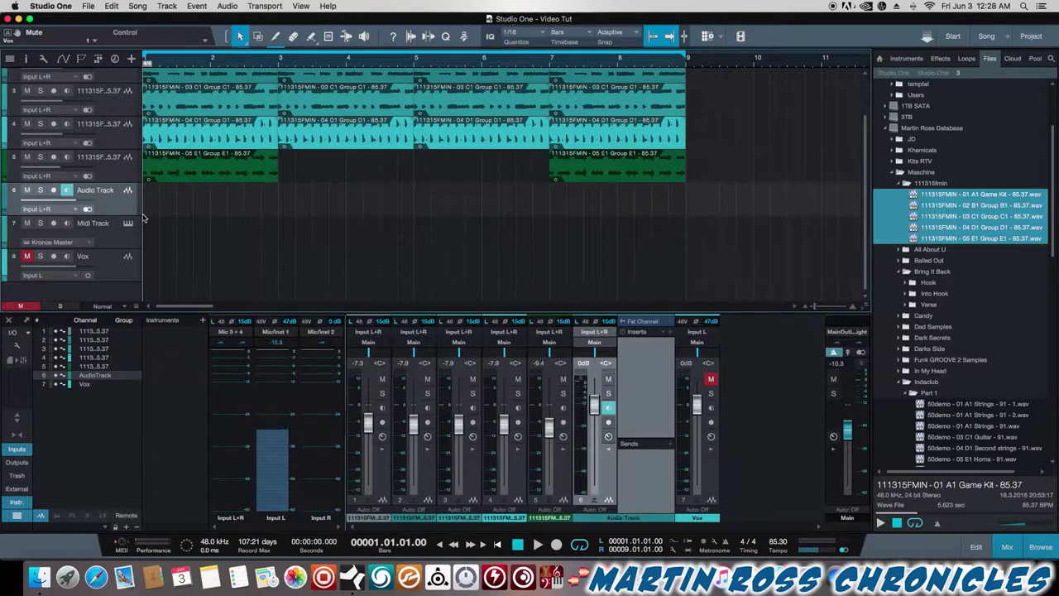
click(126, 232)
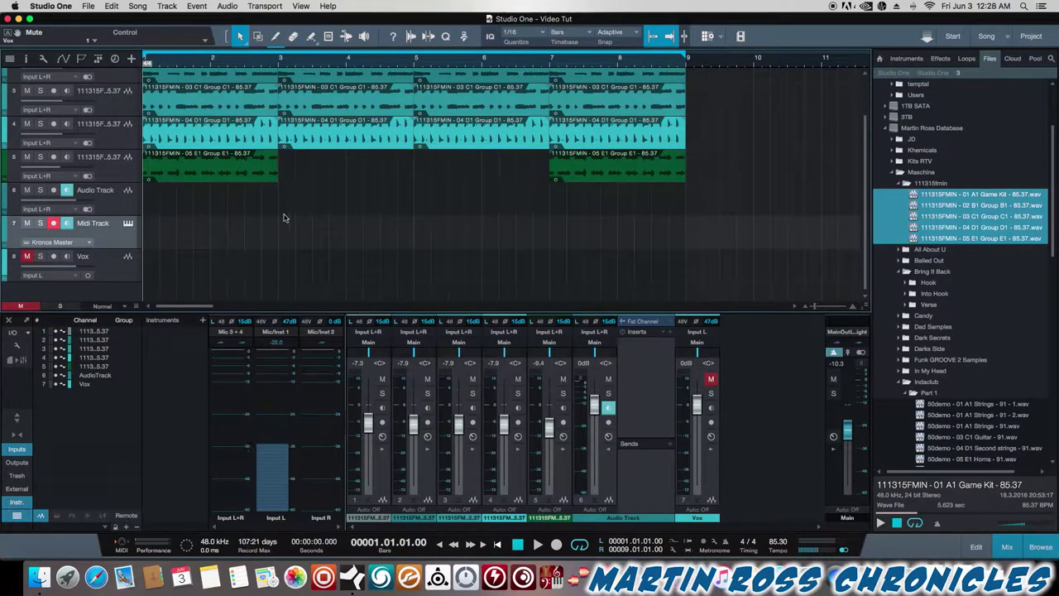
Start adding a New Instrument under Preferences > External Devices.
click(56, 7)
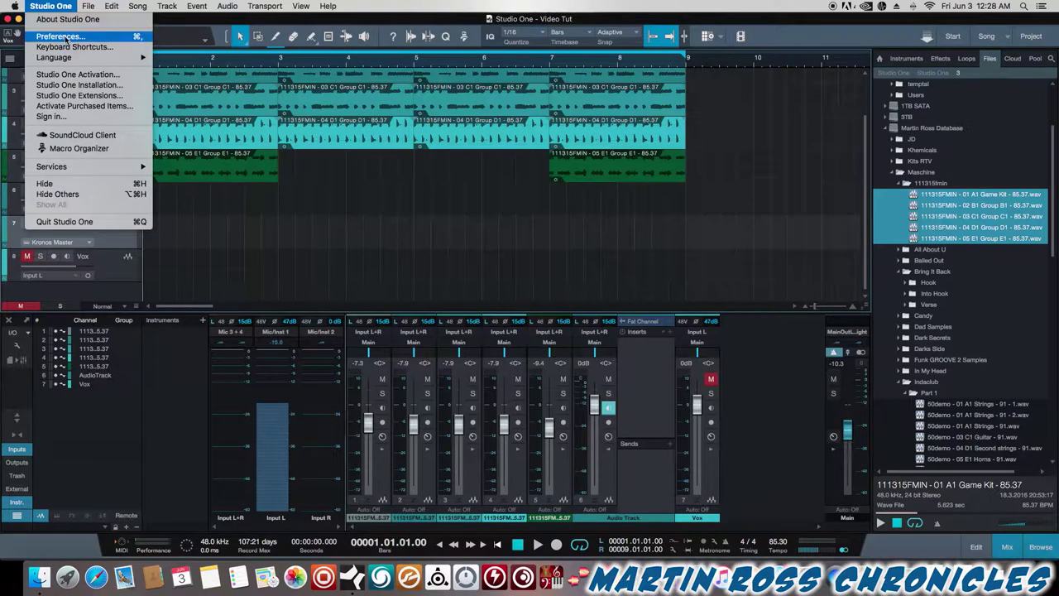
click(59, 36)
click(583, 124)
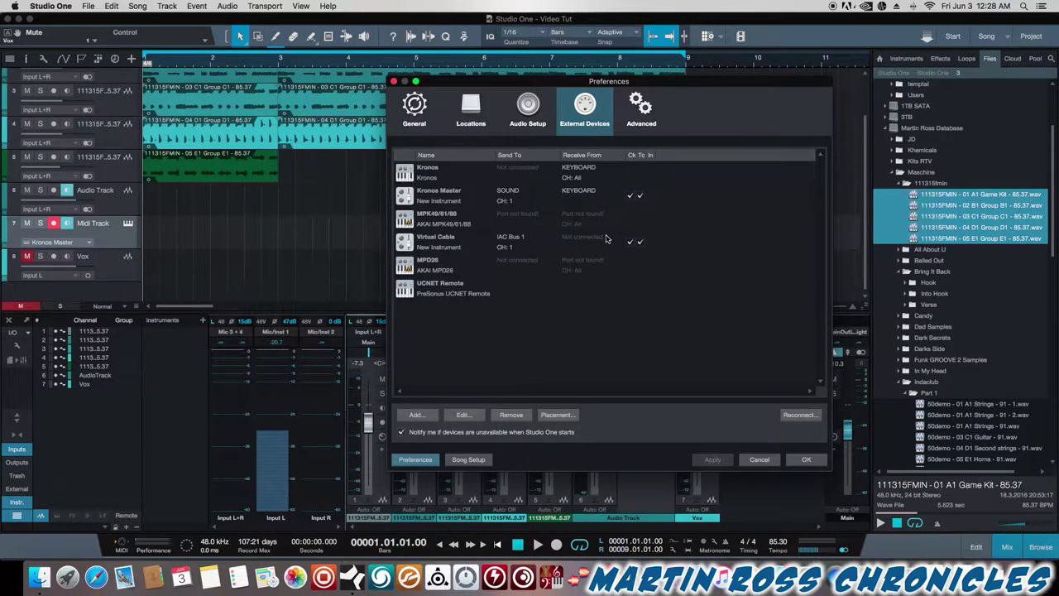
click(416, 414)
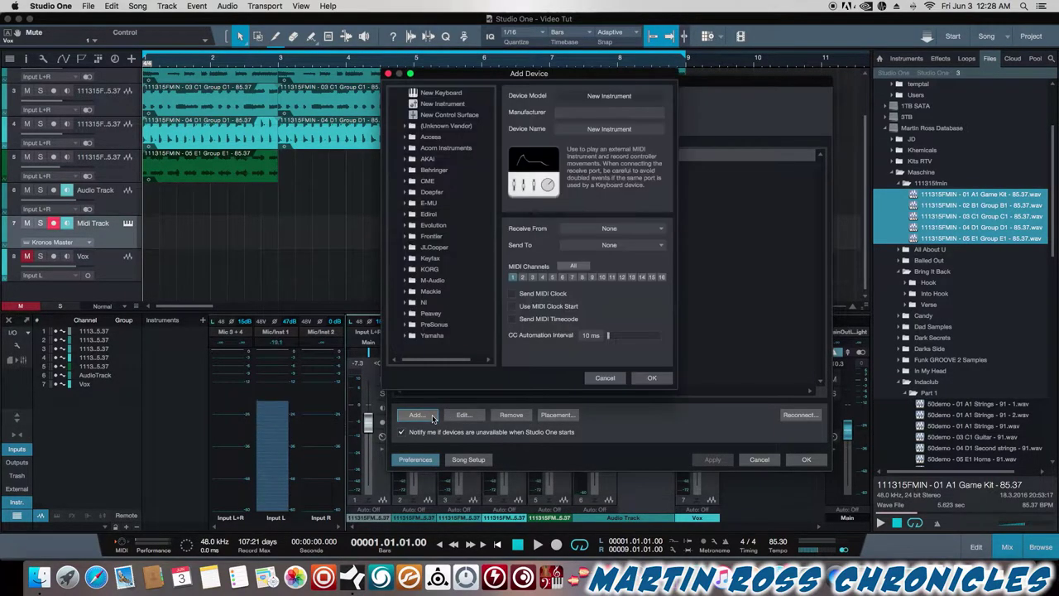
click(437, 104)
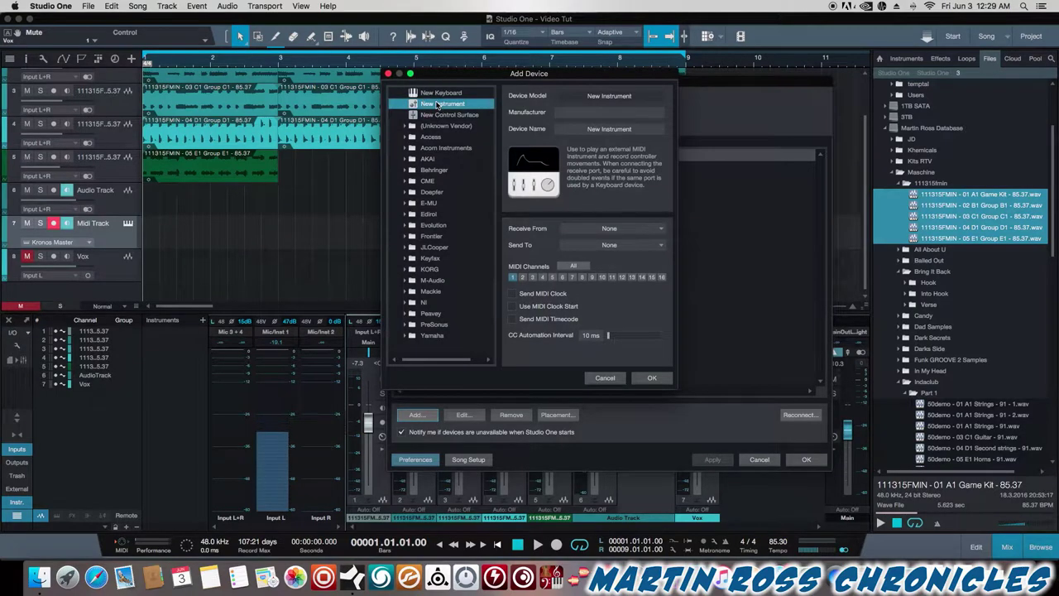
Name the device Kronos Master, check its Send To/Receive From ports, and tick MIDI clock.
click(632, 131)
text(Kornos Ma)
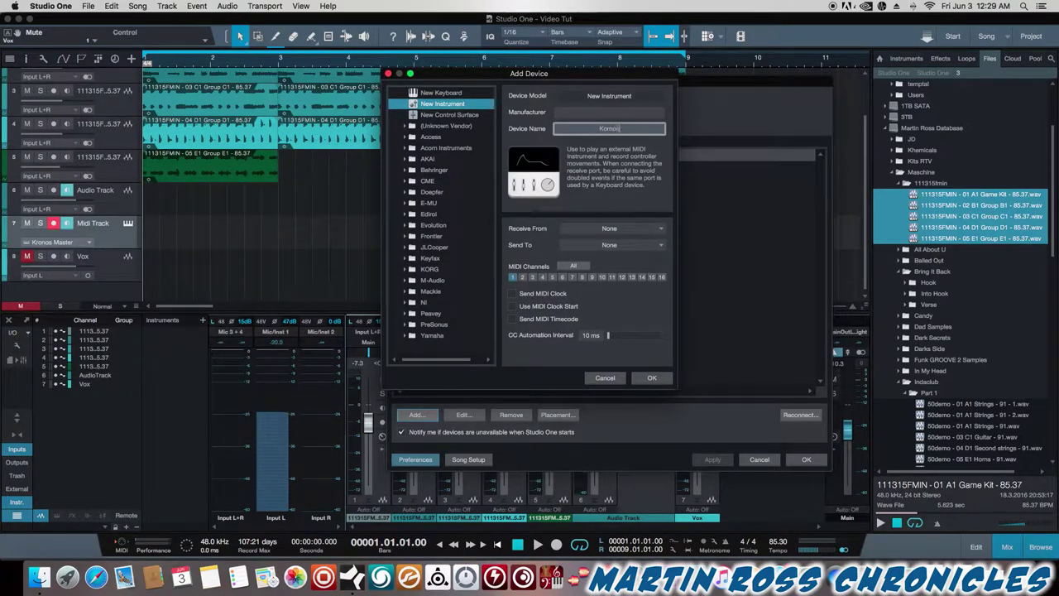
text(ster)
click(648, 245)
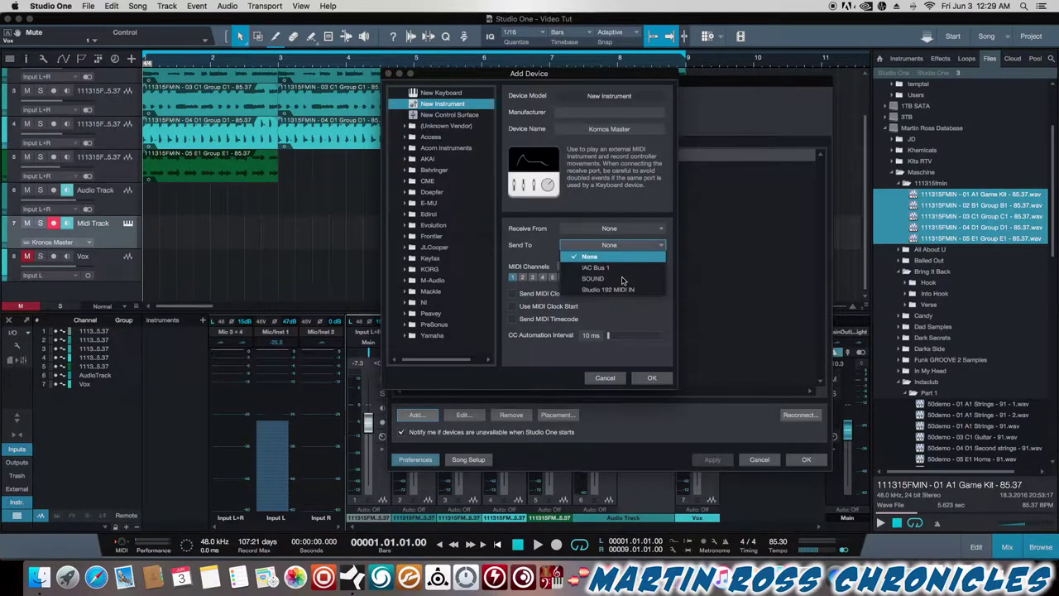
click(620, 238)
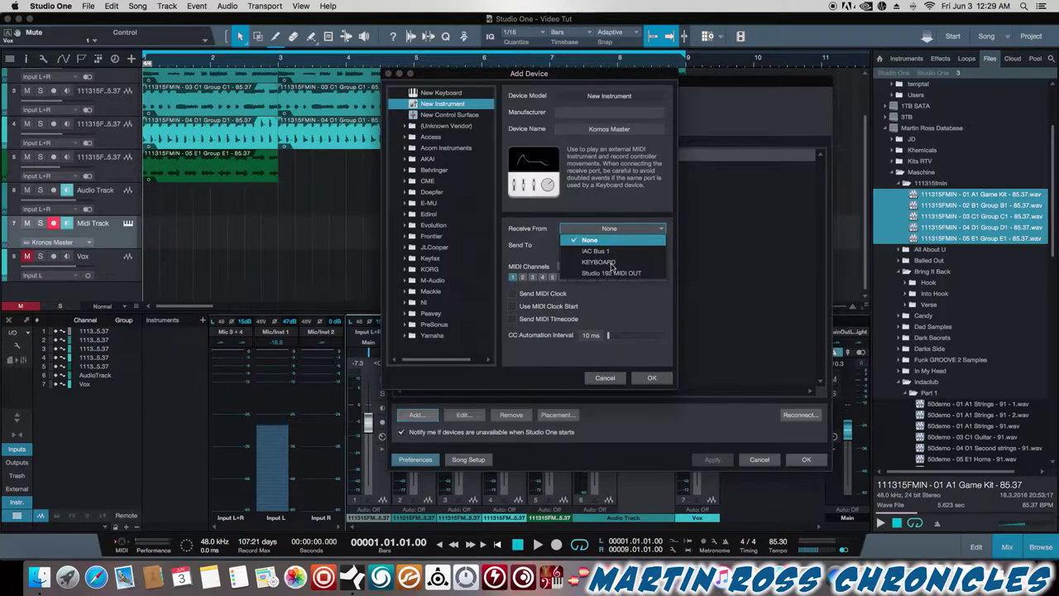
click(595, 217)
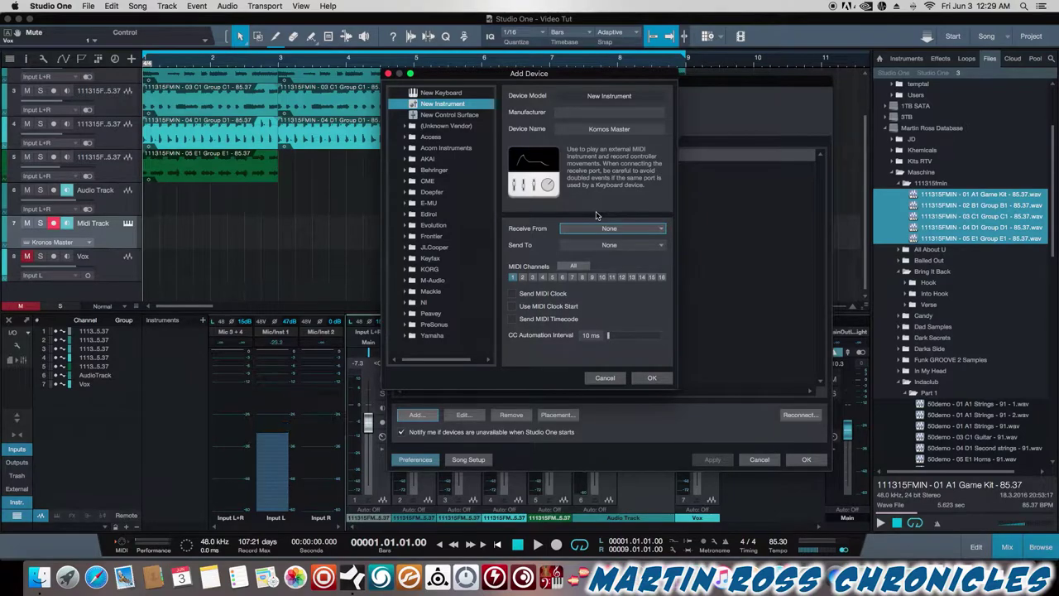
click(513, 300)
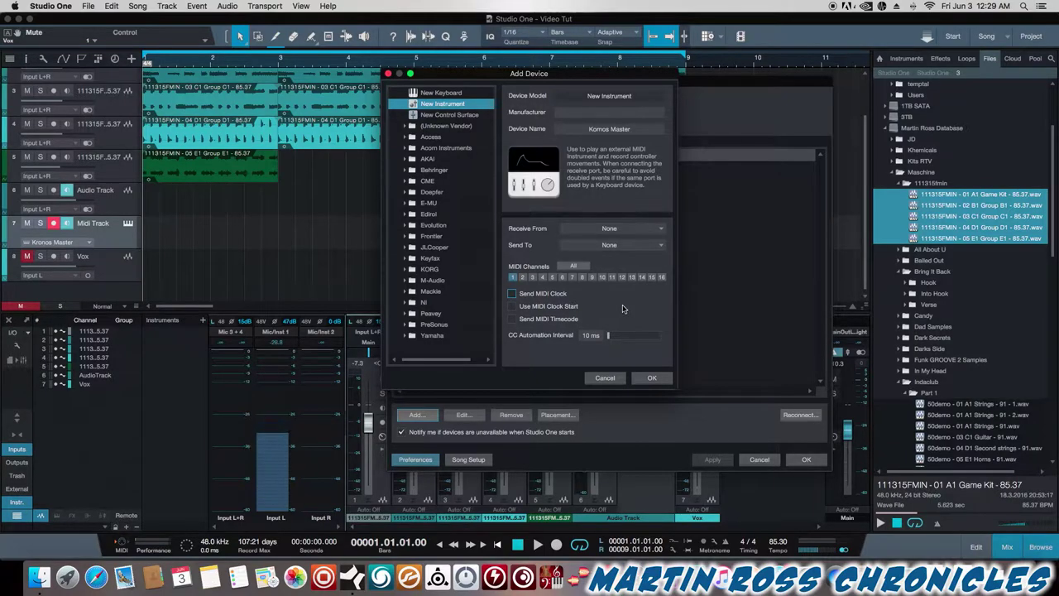
Cancel the Add Device and Preferences dialogs, then disarm Midi Track.
click(605, 377)
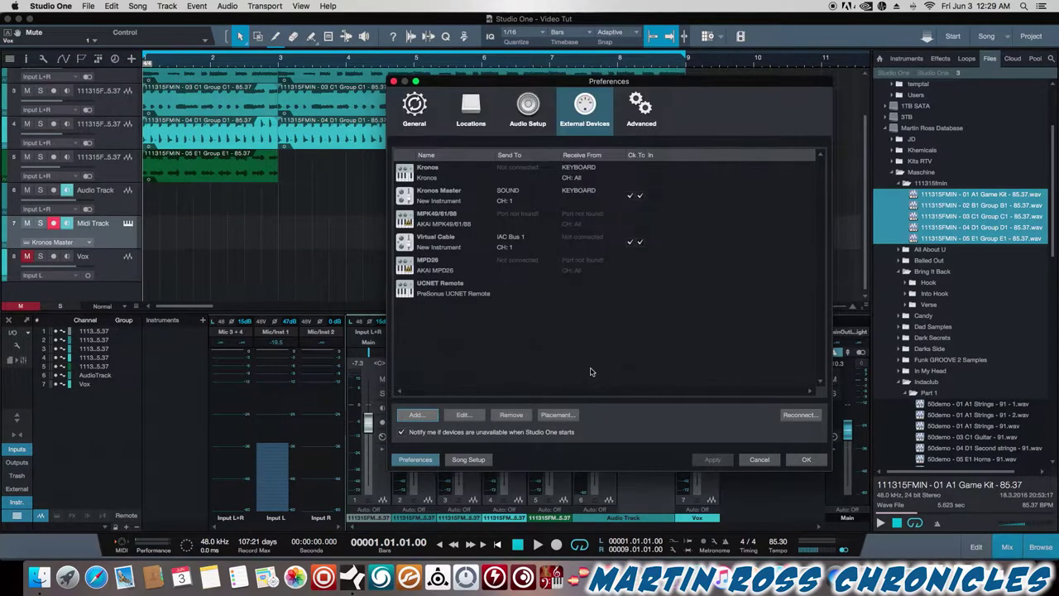
click(757, 457)
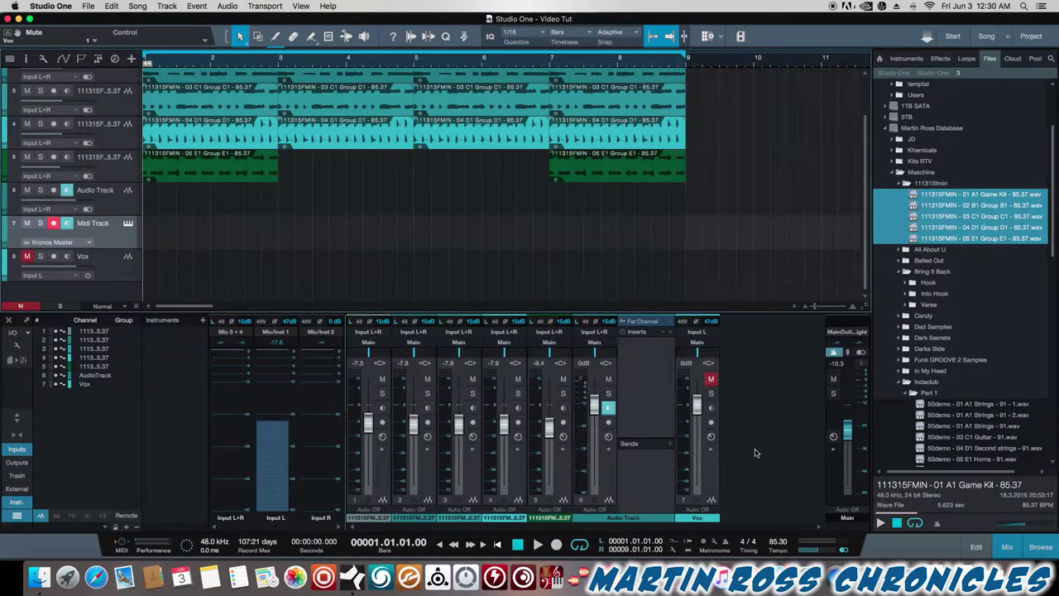
click(53, 223)
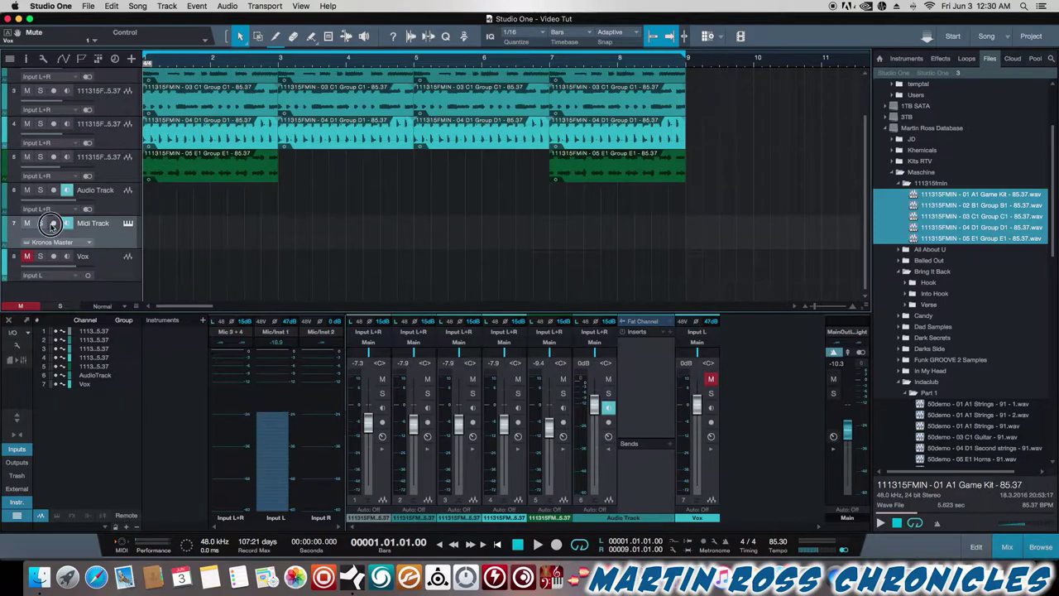
click(59, 242)
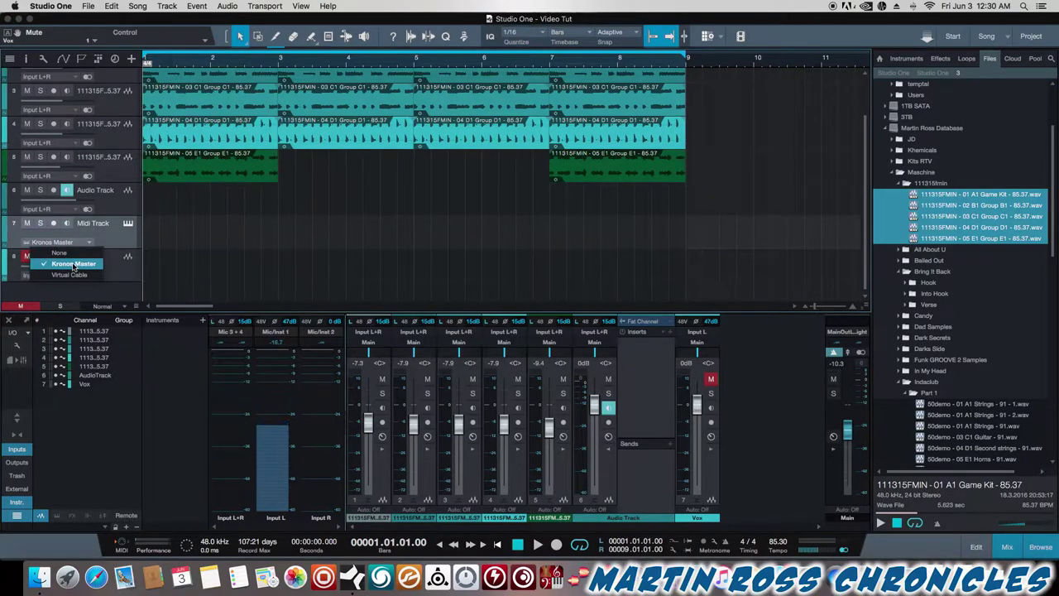
click(73, 264)
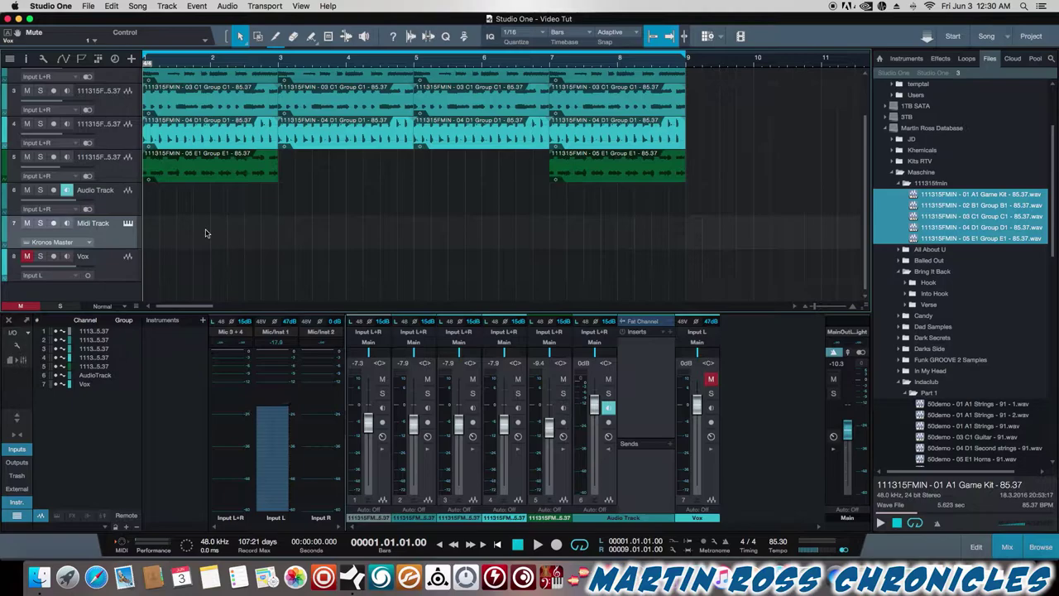
key(t)
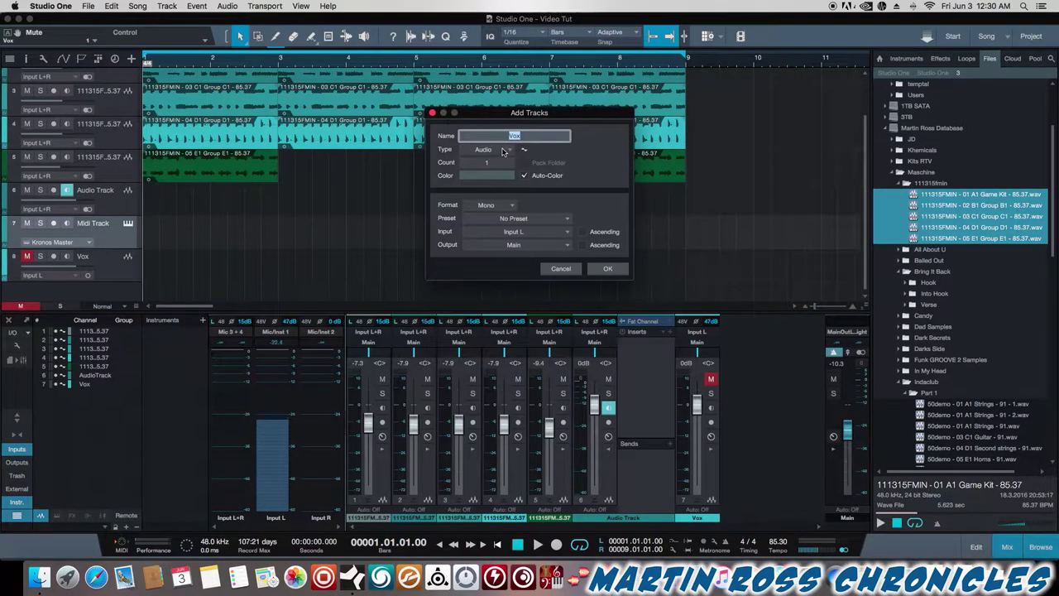
click(503, 151)
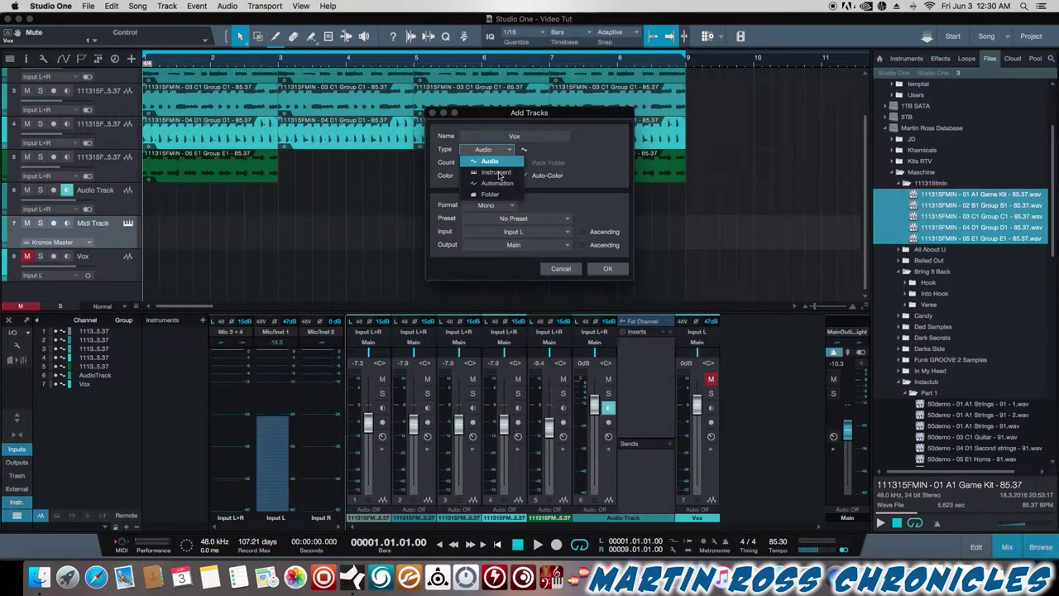
click(498, 172)
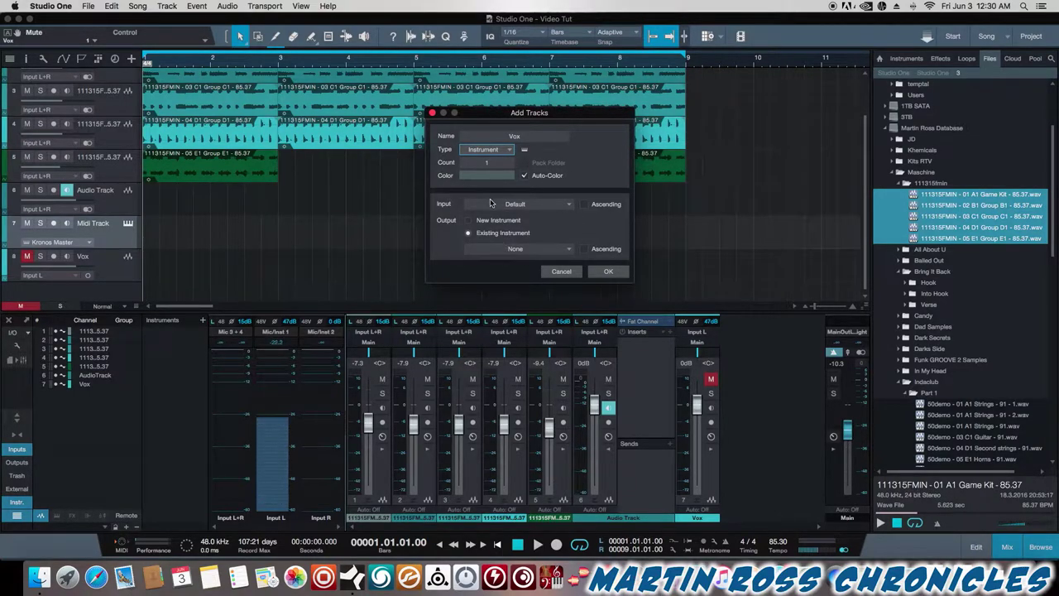
click(562, 272)
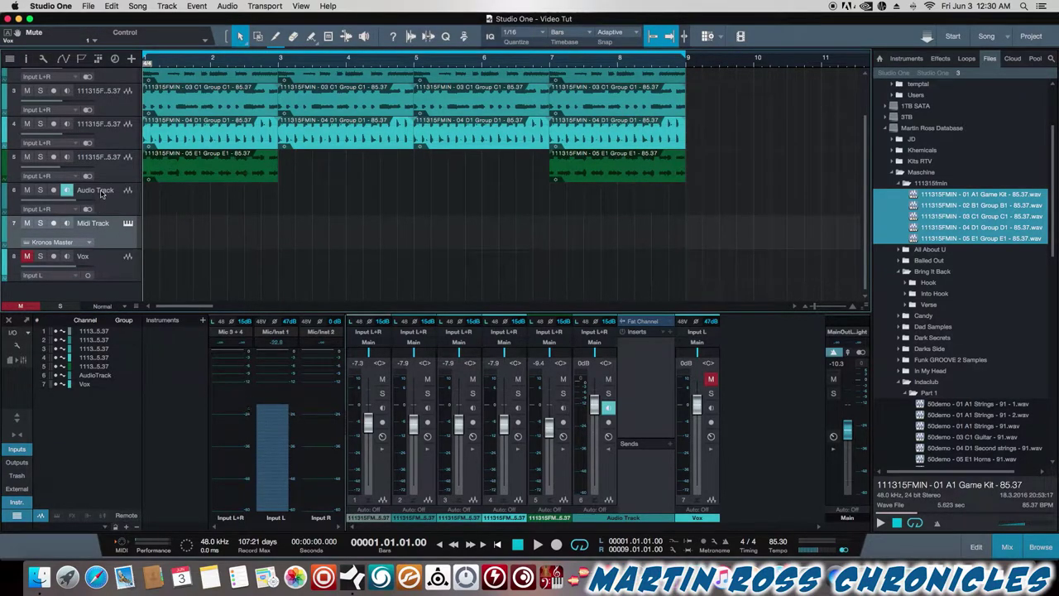
Keep Kronos Master as Midi Track's output and arm it with the R shortcut.
click(91, 242)
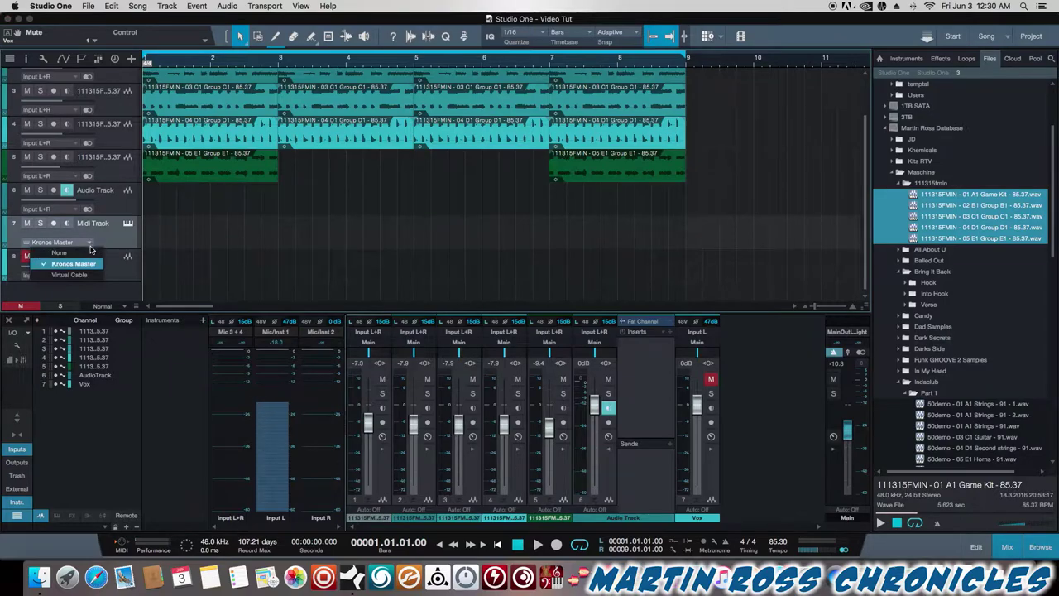
click(85, 265)
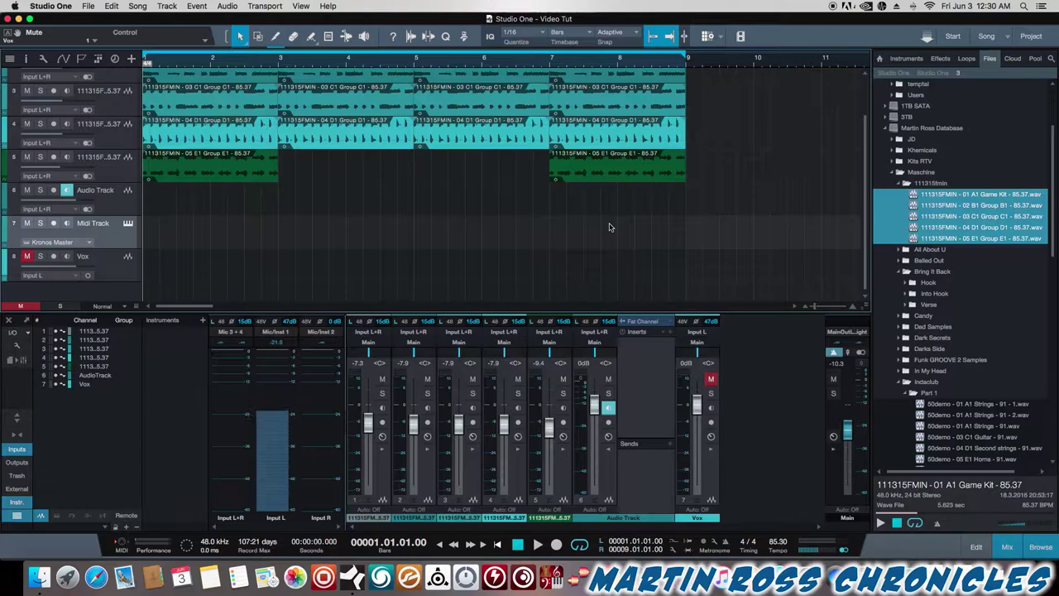
key(r)
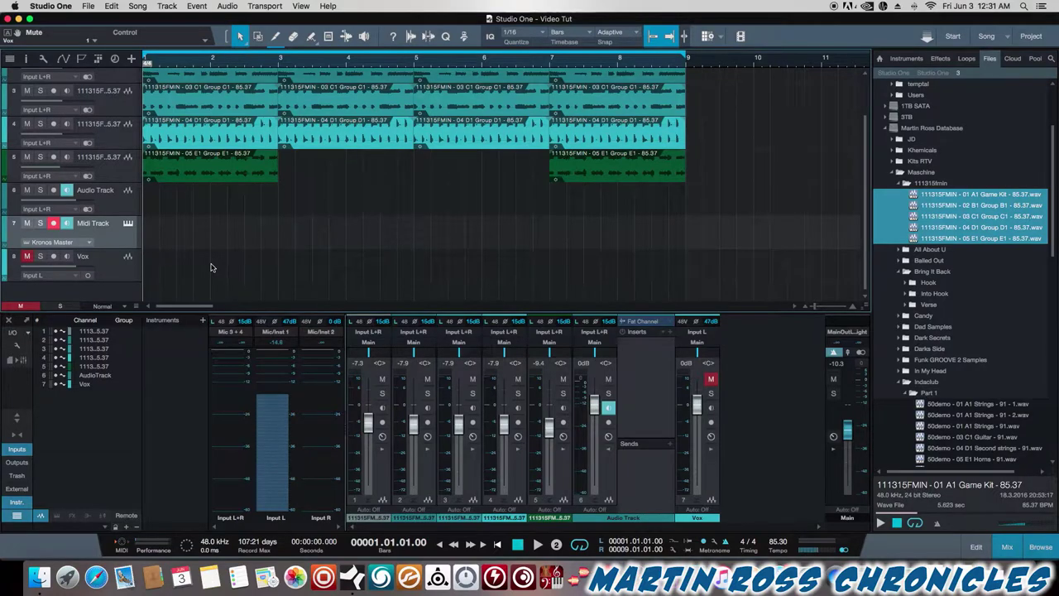
Record a roughly two-bar Kronos performance as a MIDI clip from bar 1.
key(KP_Multiply)
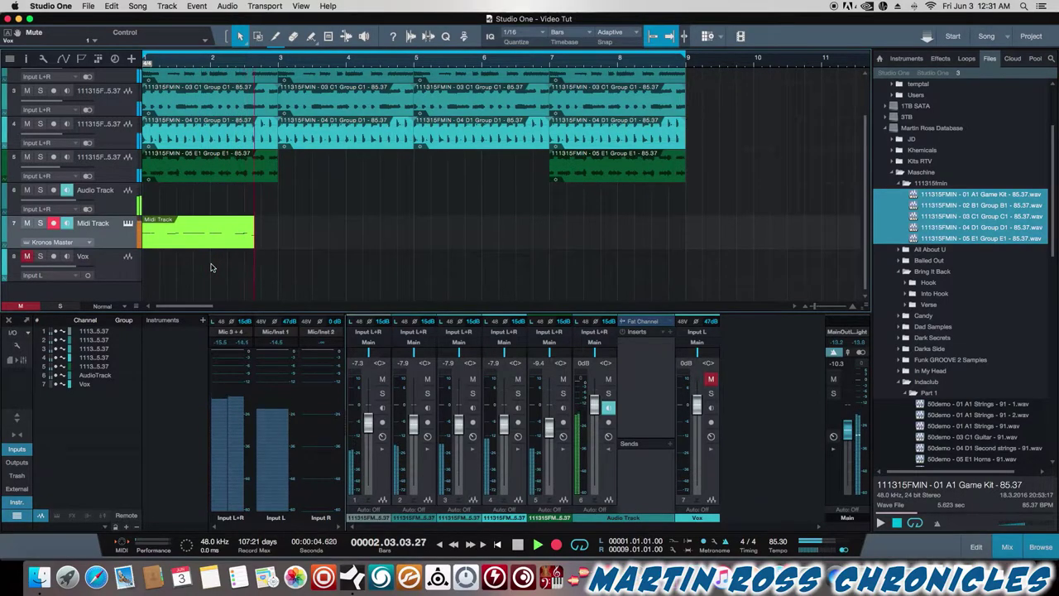
key(space)
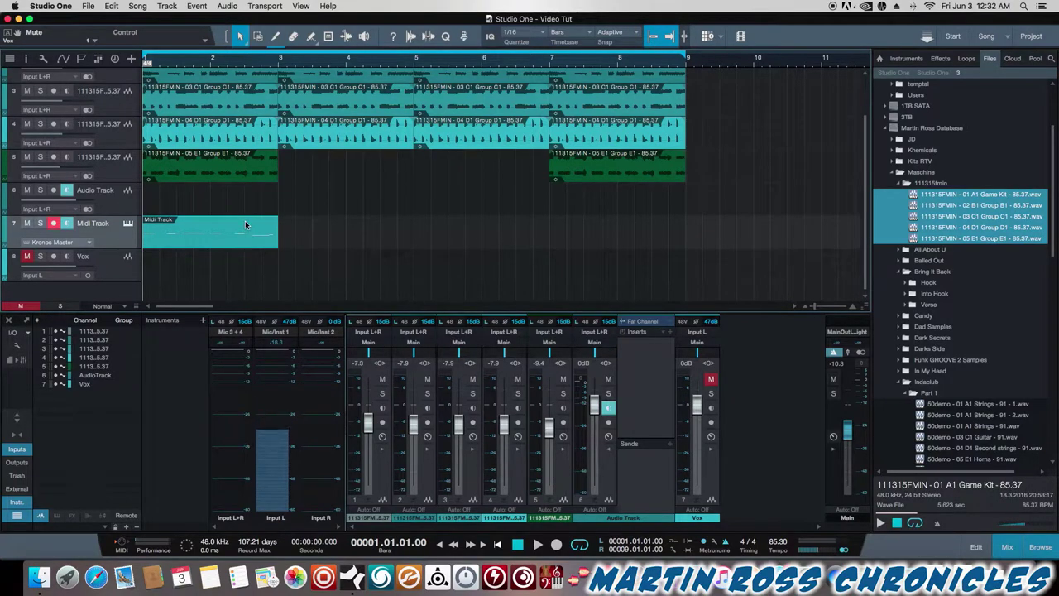
Disarm Midi Track, play back the recorded part, then arm Audio Track.
click(54, 223)
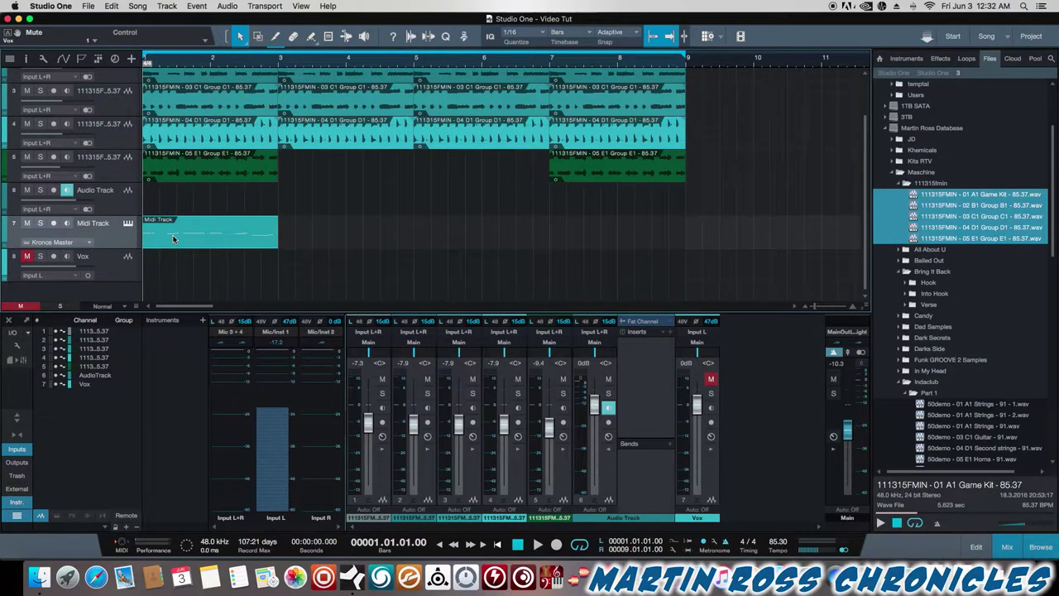
key(space)
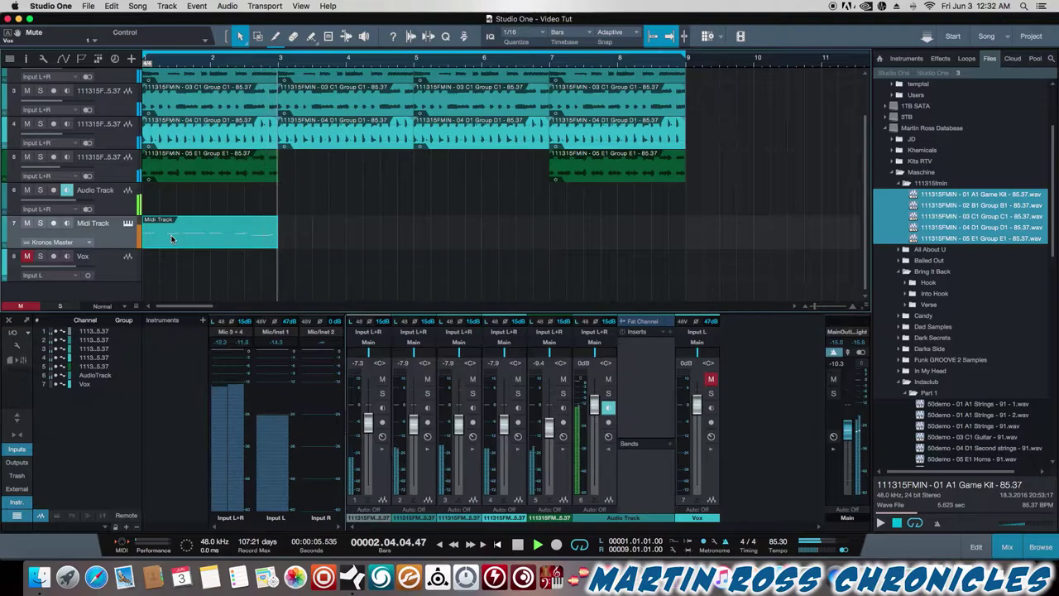
key(space)
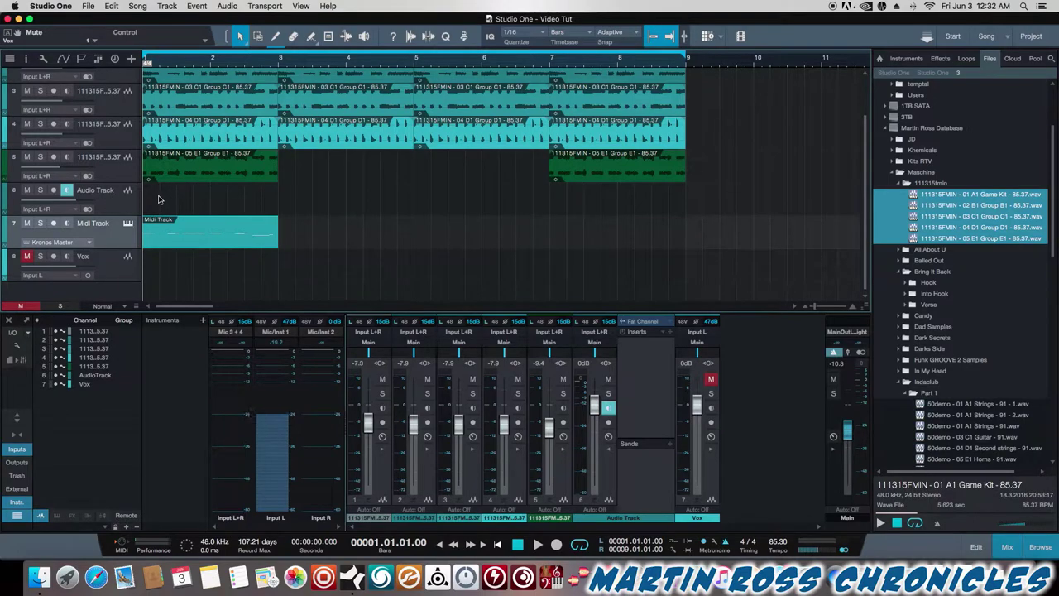
click(54, 190)
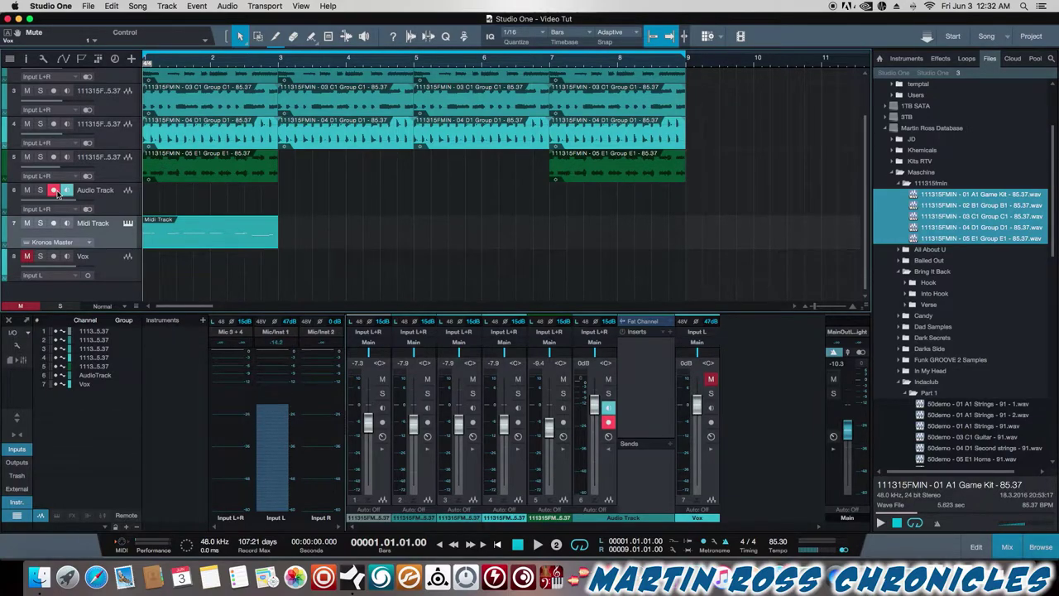
Record the Kronos playing the MIDI part as a two-bar clip on Audio Track.
key(KP_Multiply)
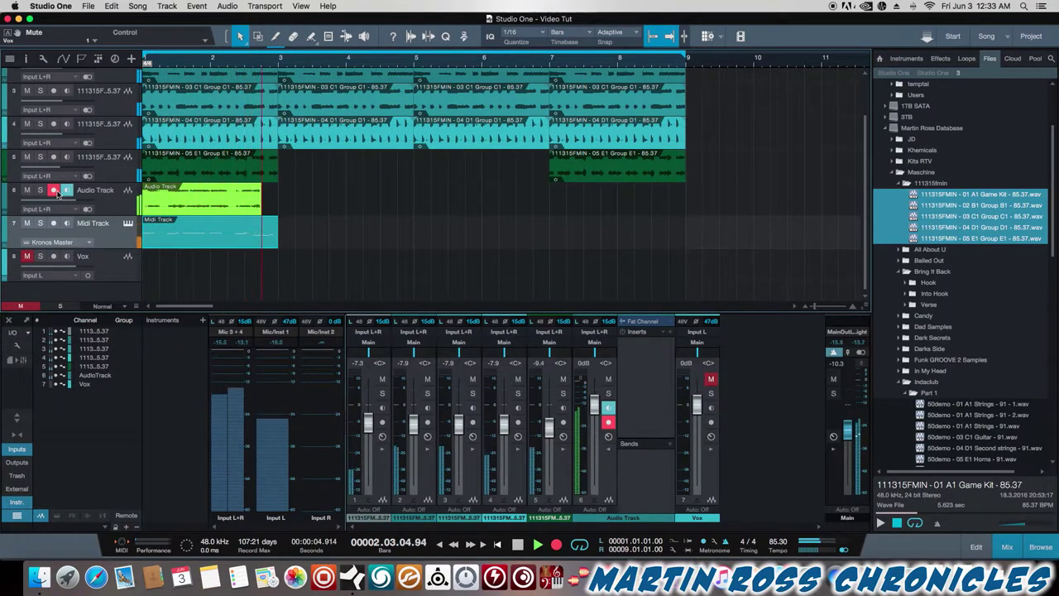
key(space)
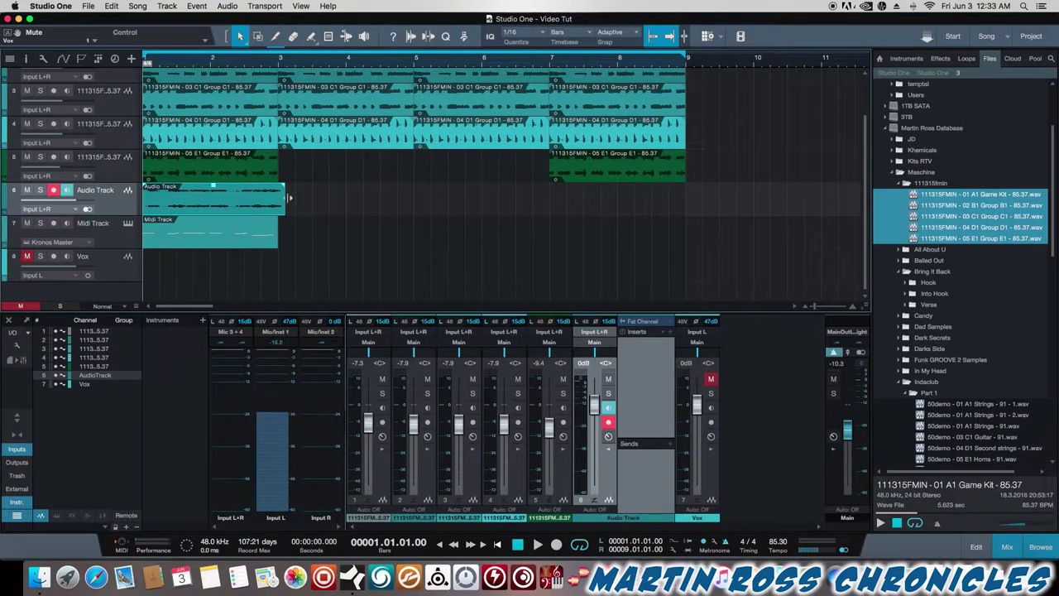
Trim the audio clip to end at bar 3 and toggle the track's solo.
drag(285, 196, 284, 196)
click(246, 234)
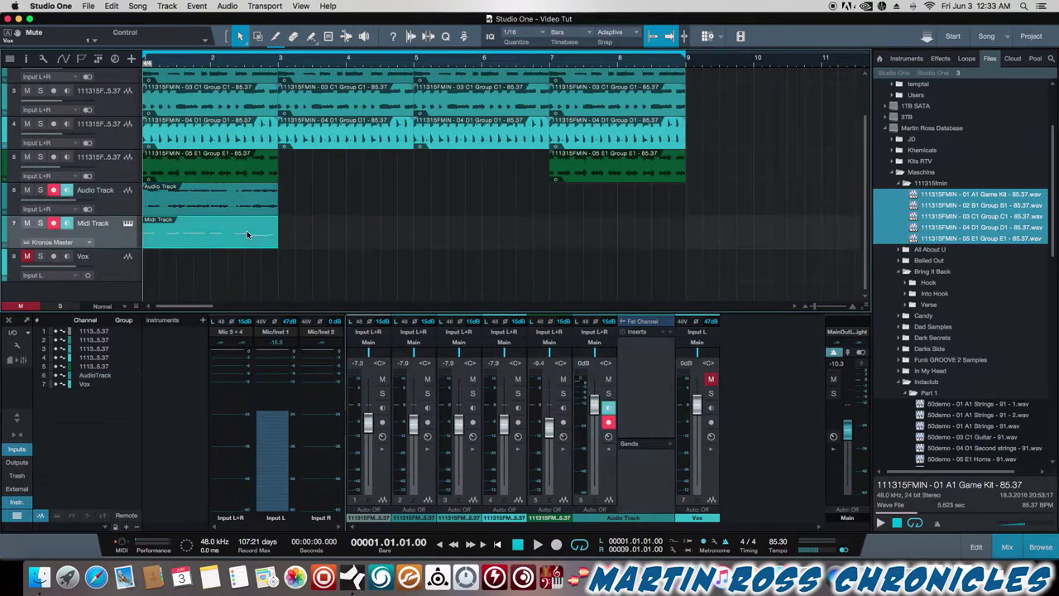
click(40, 190)
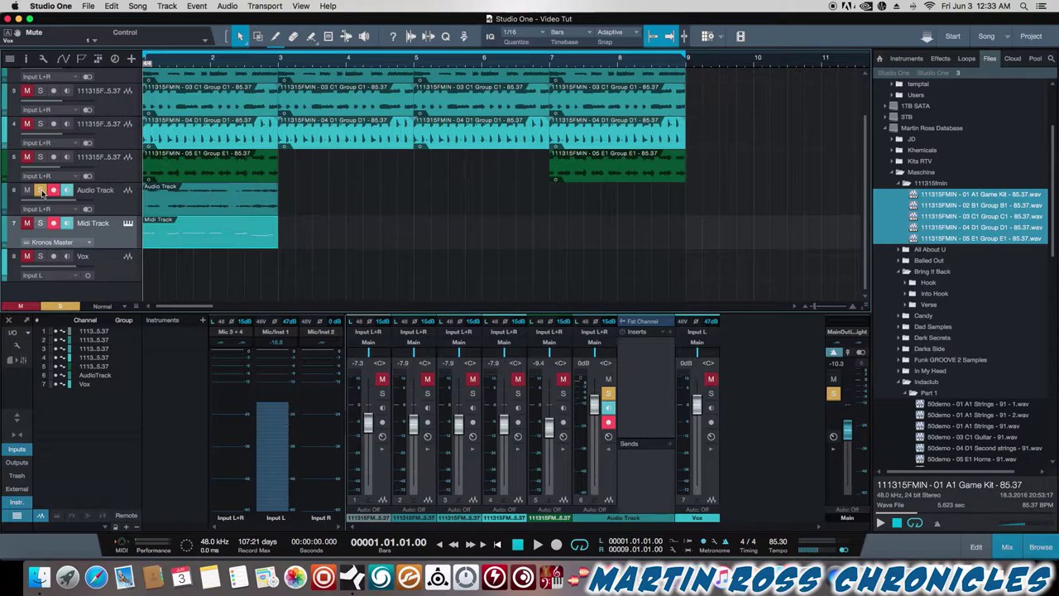
click(41, 190)
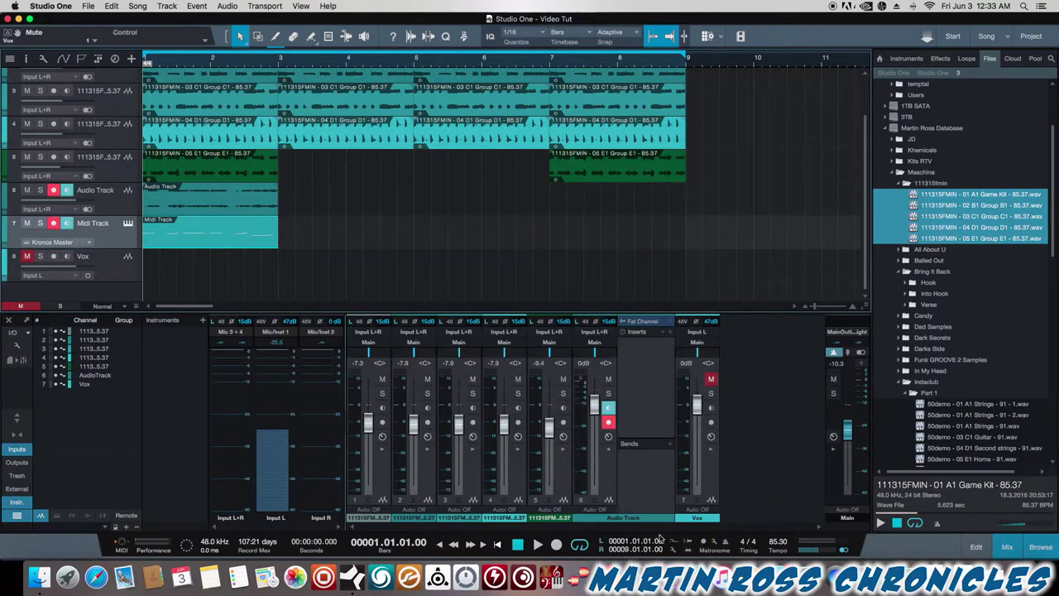
Disarm Audio Track, play it back soloed, then unsolo it.
click(53, 190)
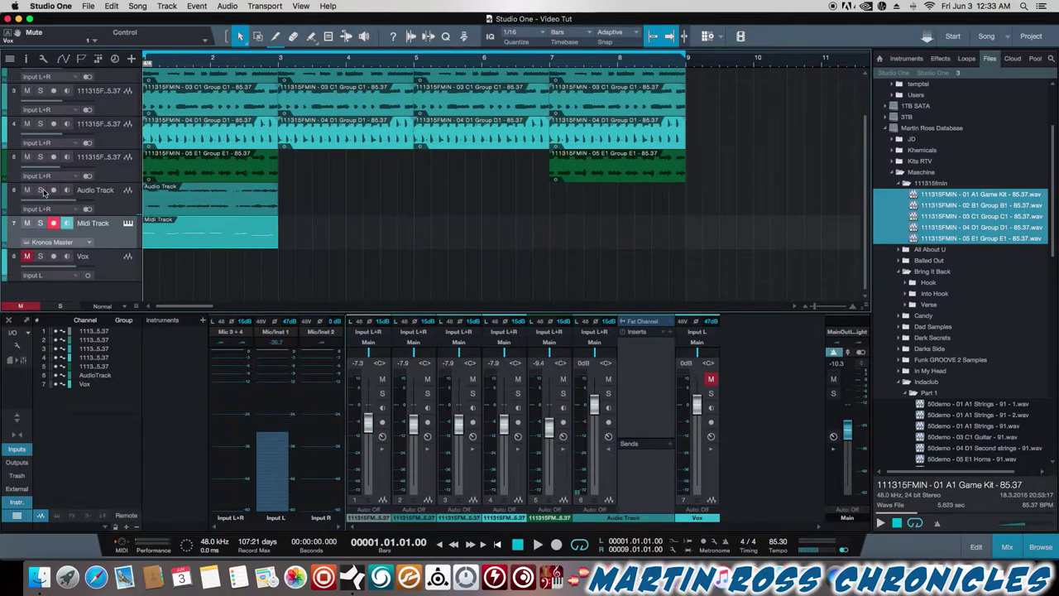
click(41, 191)
key(space)
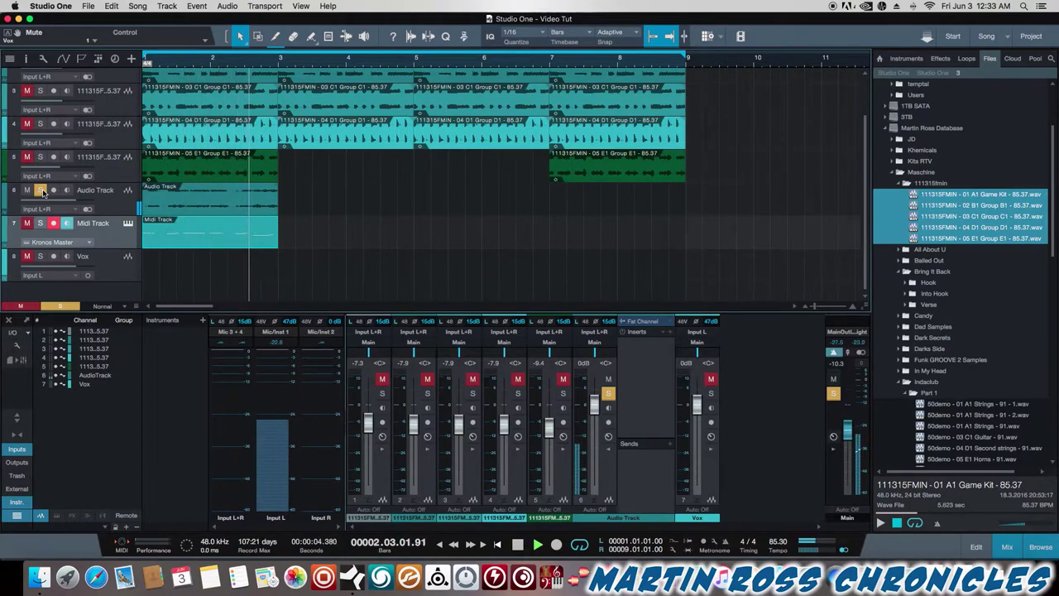
key(space)
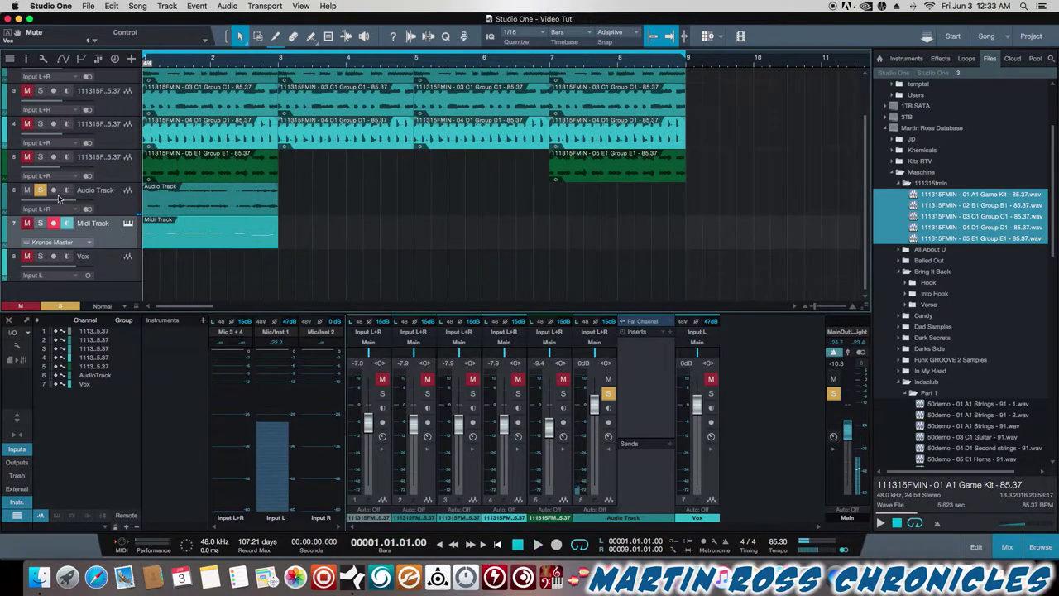
click(39, 190)
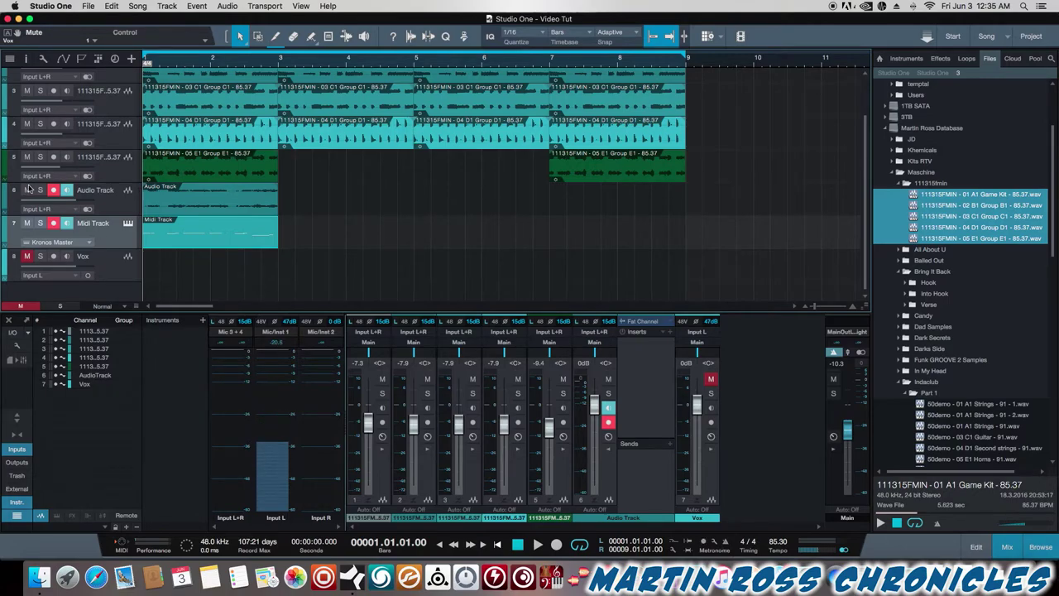
Disarm the audio track and duplicate its two-bar clip to bars 3, 5 and 7.
click(53, 189)
click(163, 209)
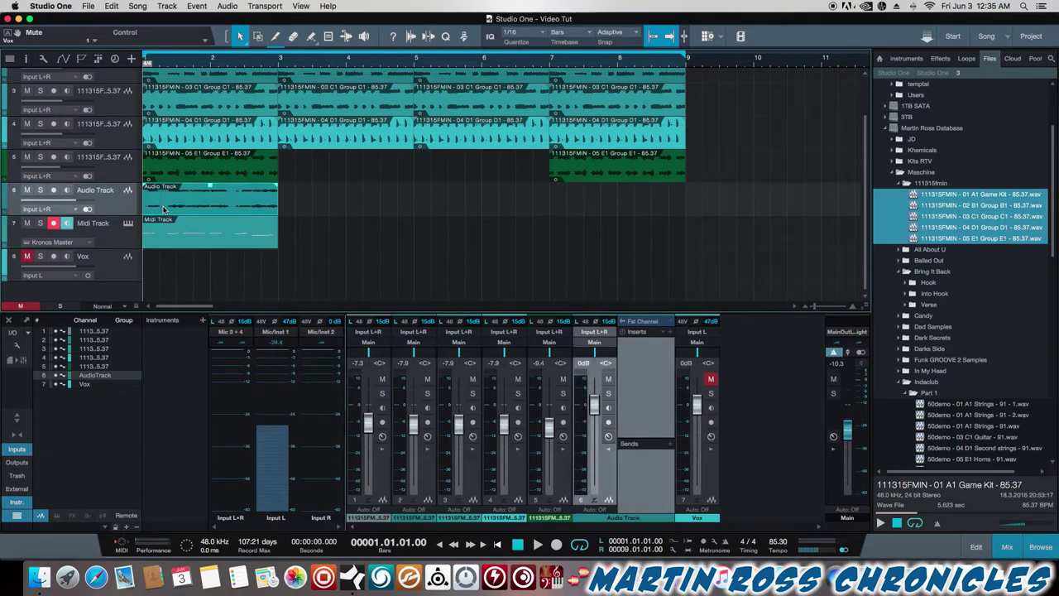
key(d)
key(d)
key(d)
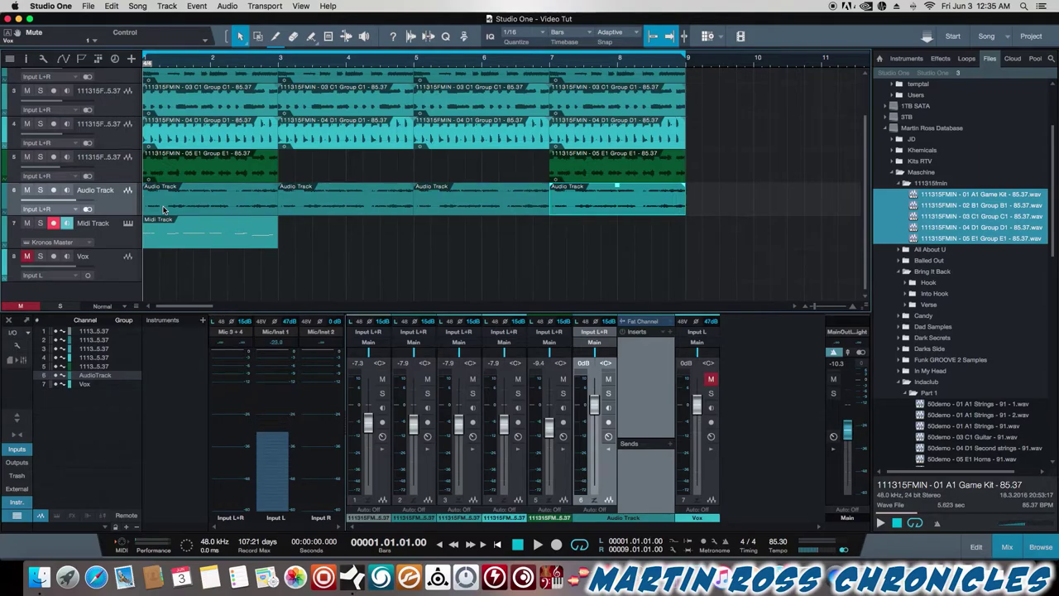